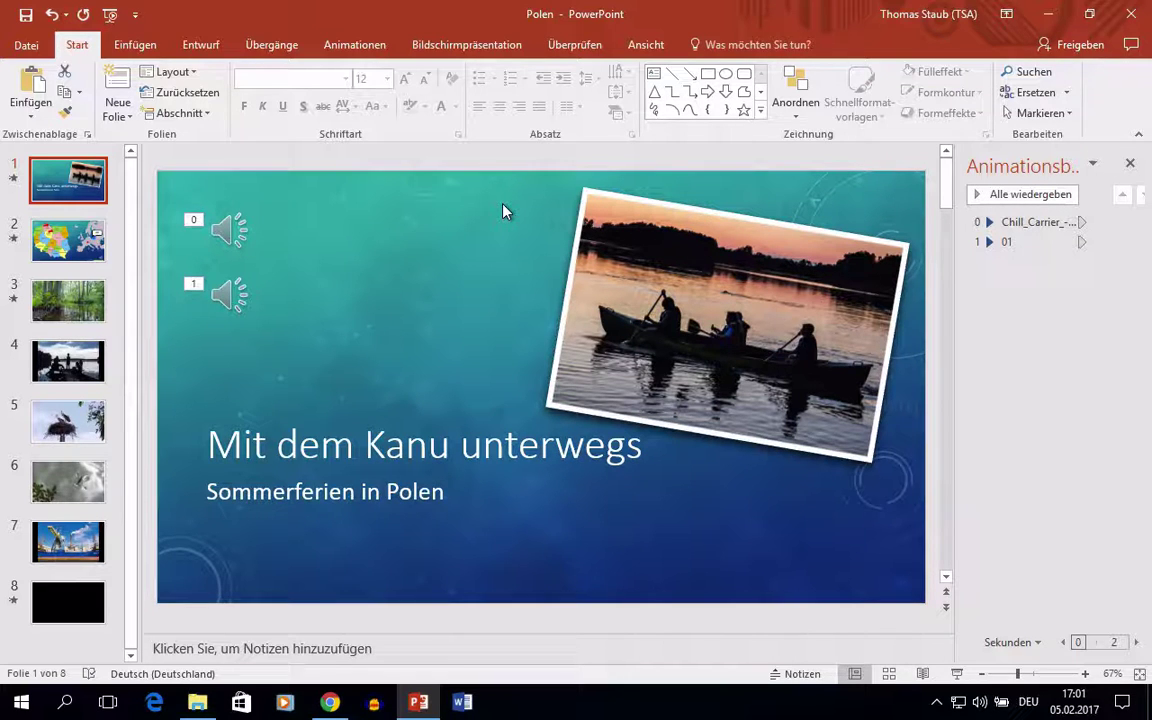
Step: Start Bildschirmpräsentation aufzeichnen from the current title slide, 'Mit dem Kanu unterwegs'
{"action": "left_click", "coordinate": [493, 52]}
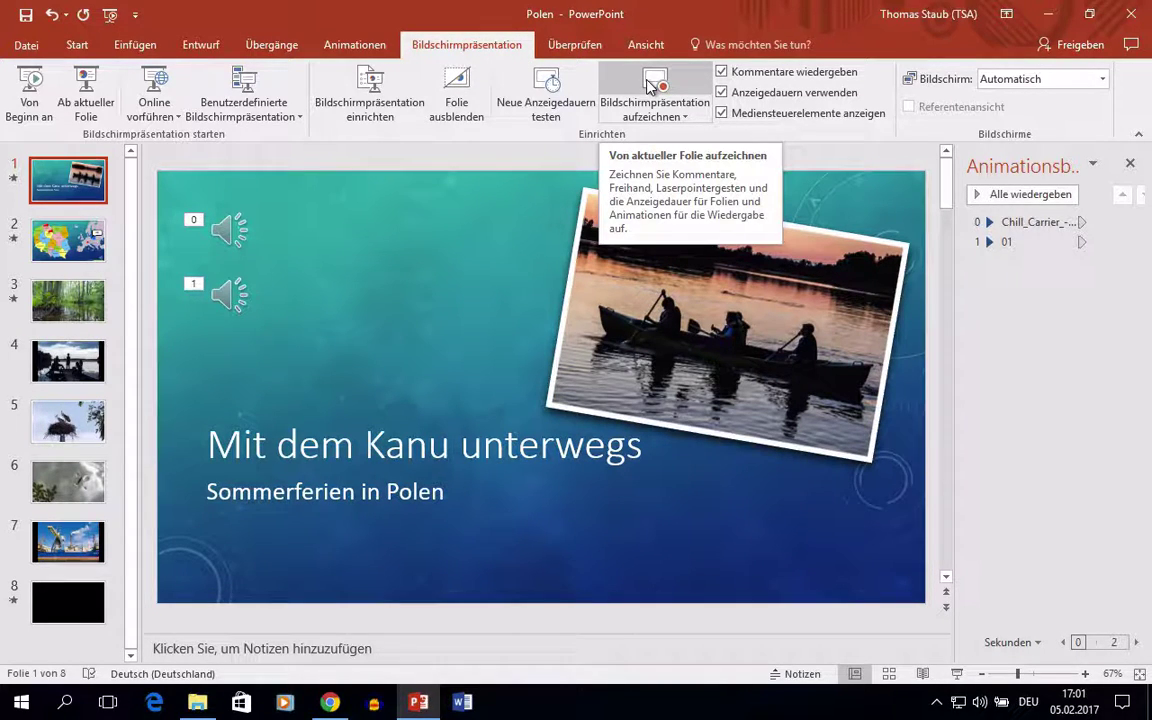
{"action": "left_click", "coordinate": [648, 86]}
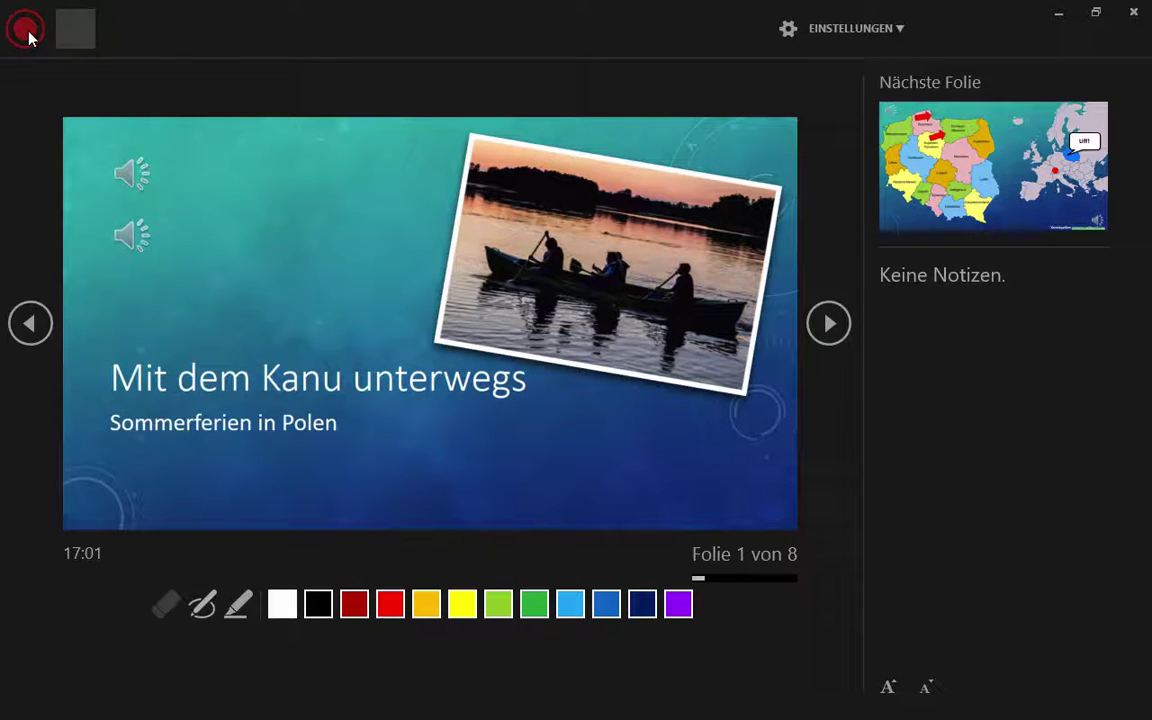
Step: Record timings through every animation and slide, from the title slide to the final postcard slide
{"action": "left_click", "coordinate": [27, 37]}
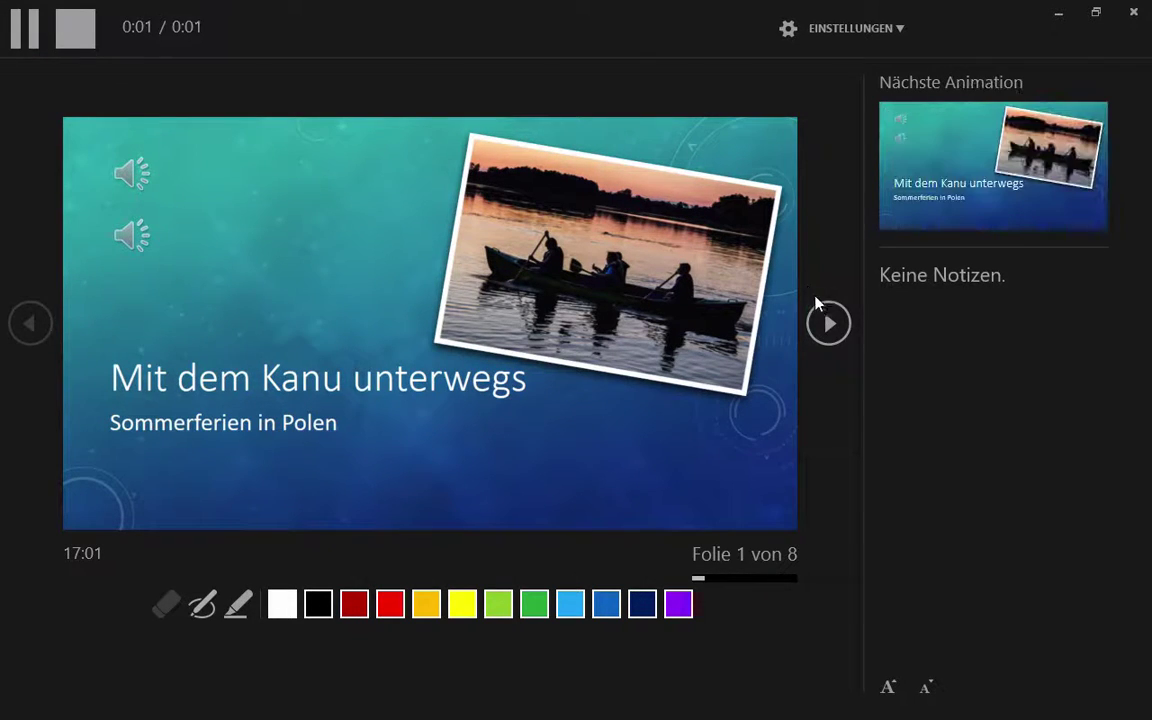
{"action": "left_click", "coordinate": [827, 323]}
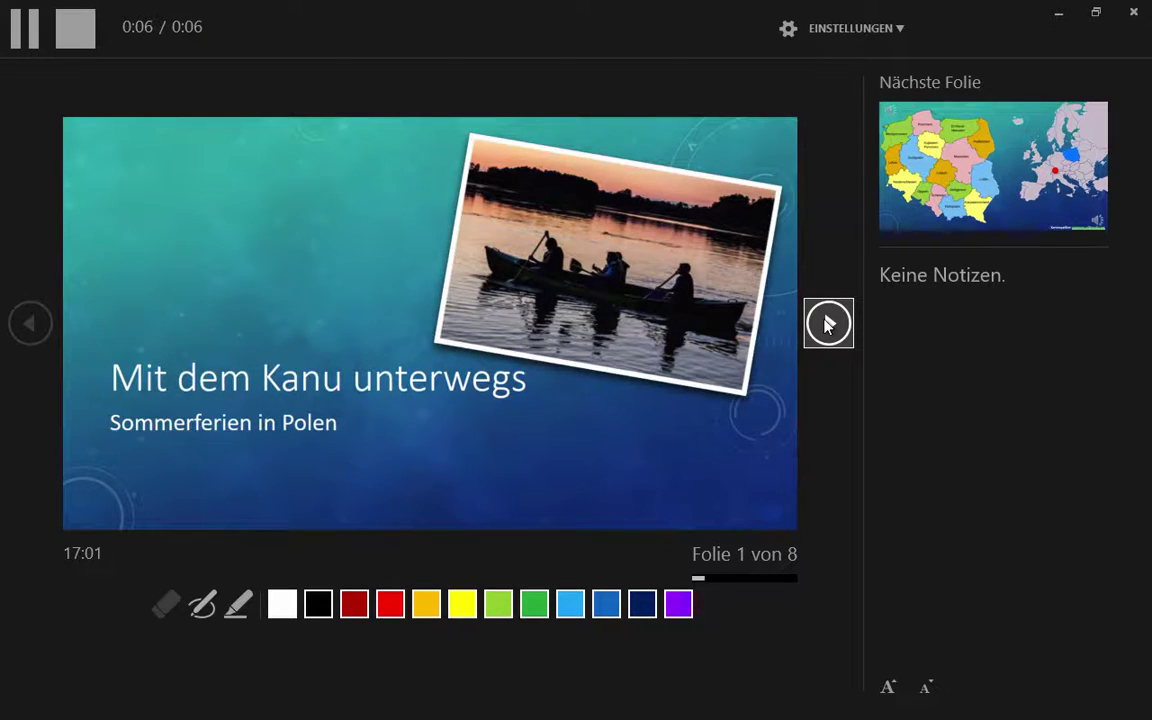
{"action": "left_click", "coordinate": [827, 323]}
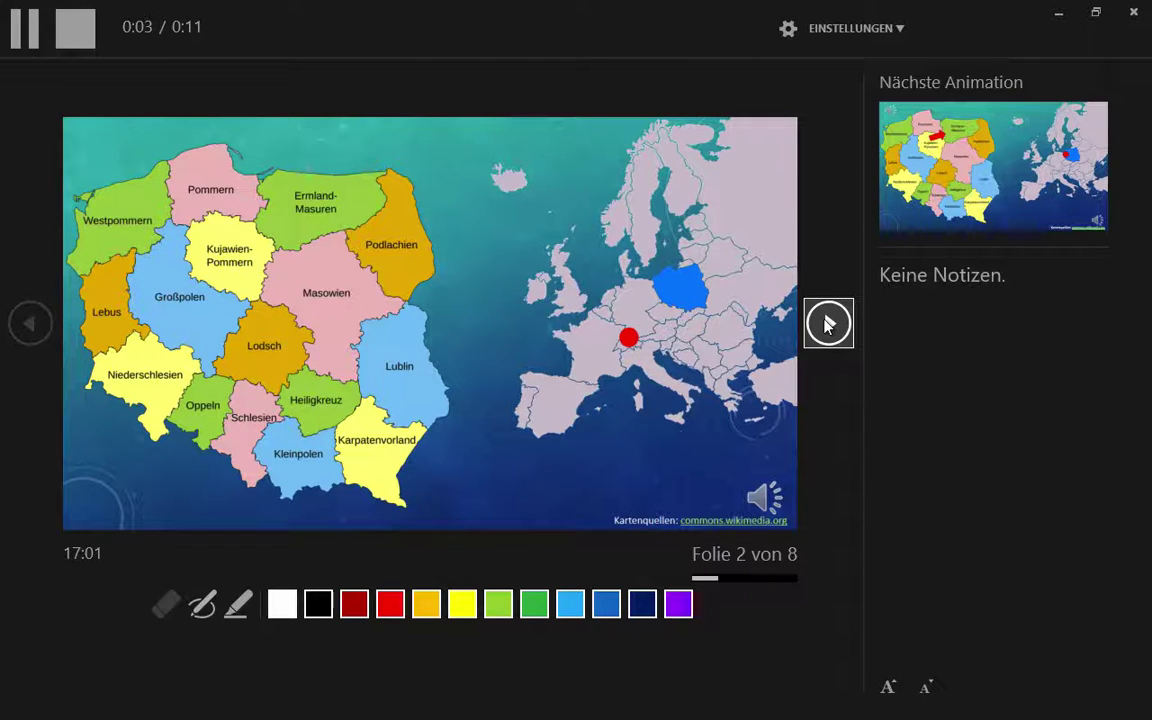
{"action": "left_click", "coordinate": [827, 323]}
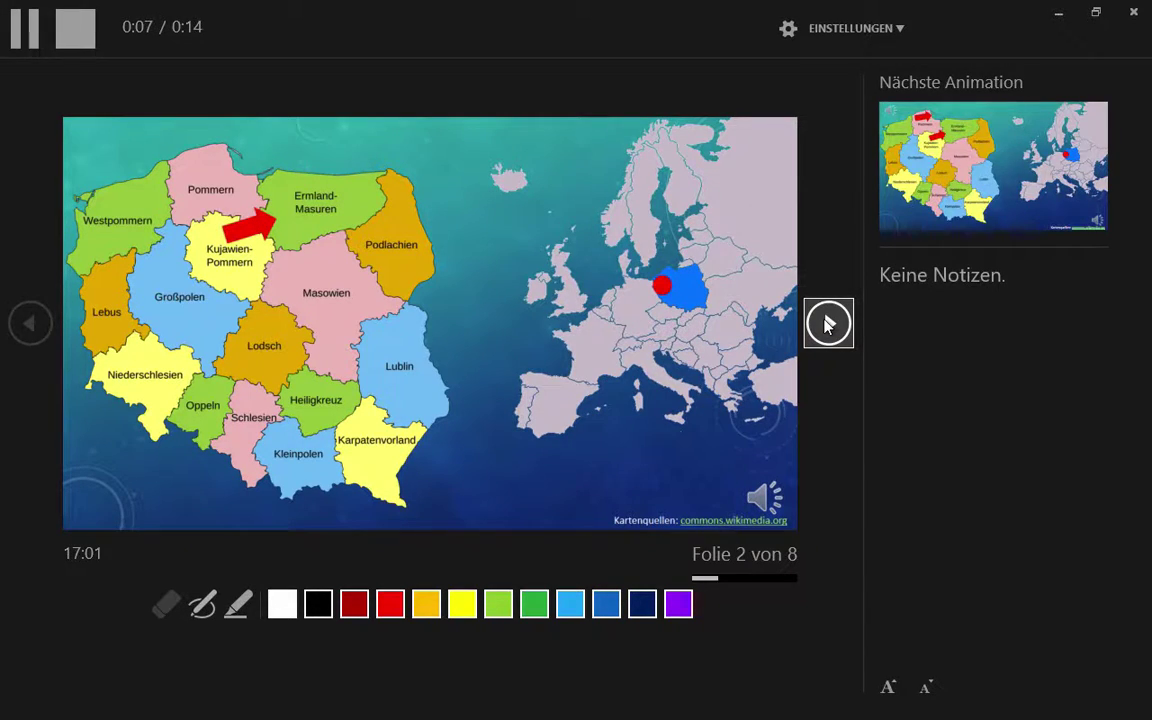
{"action": "left_click", "coordinate": [827, 323]}
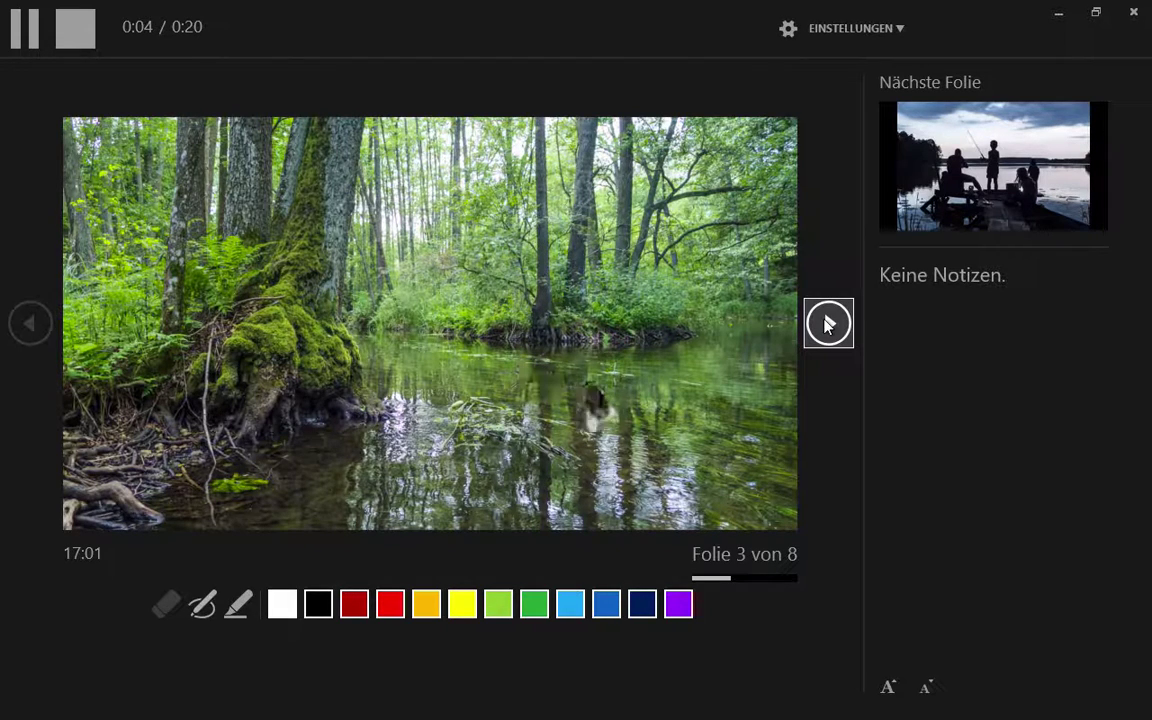
{"action": "left_click", "coordinate": [828, 323]}
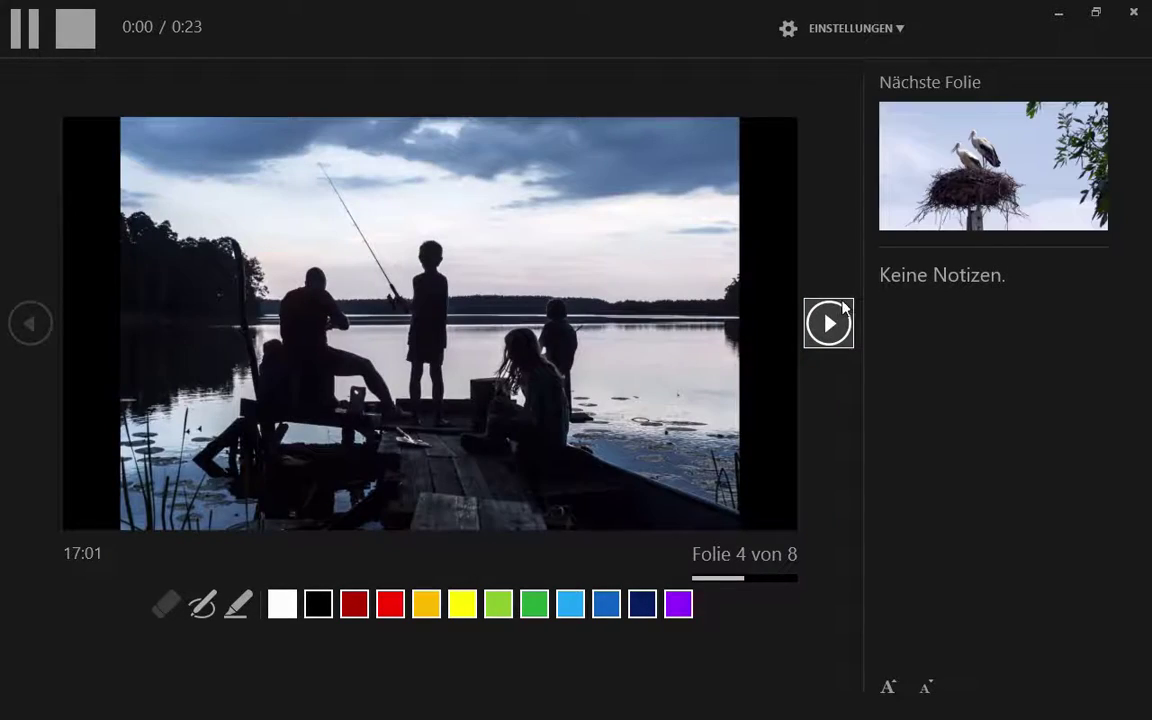
{"action": "left_click", "coordinate": [831, 320]}
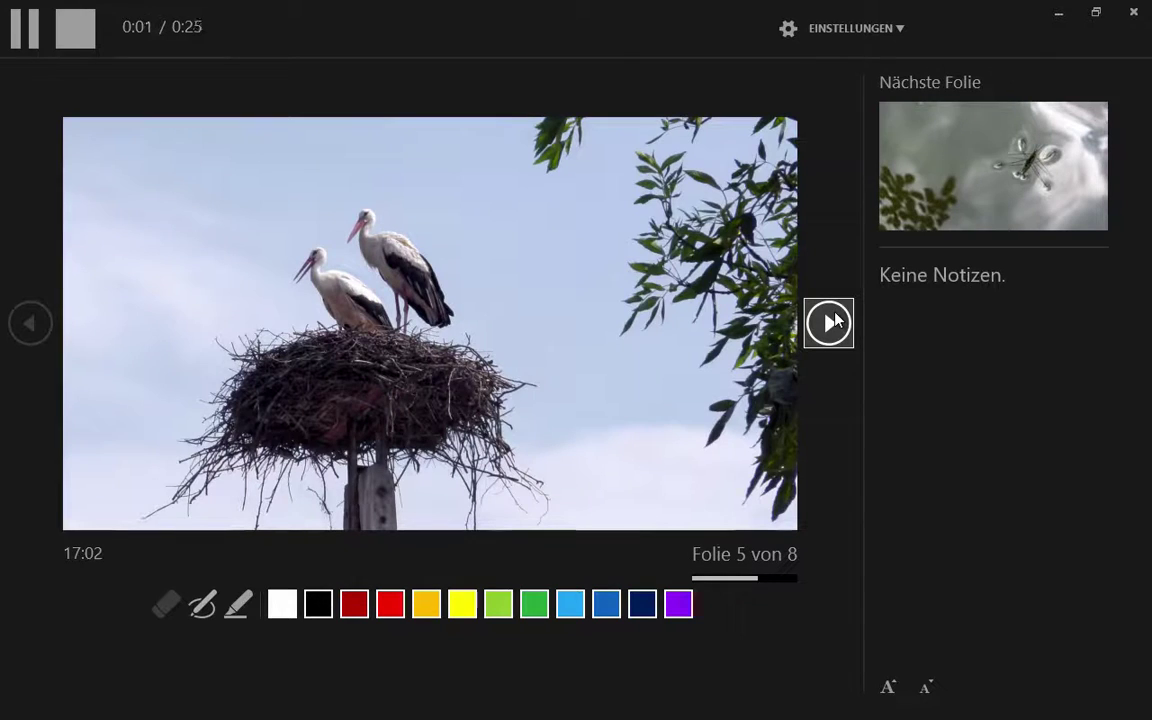
{"action": "left_click", "coordinate": [833, 321]}
{"action": "left_click", "coordinate": [833, 321]}
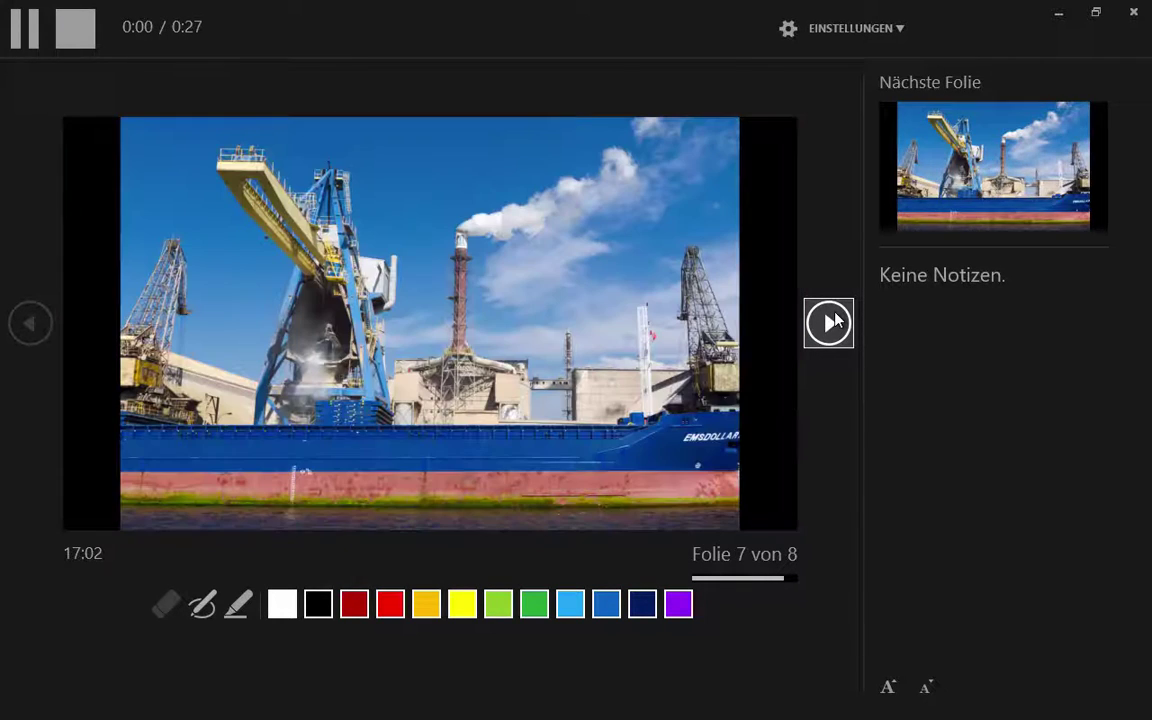
{"action": "left_click", "coordinate": [833, 321]}
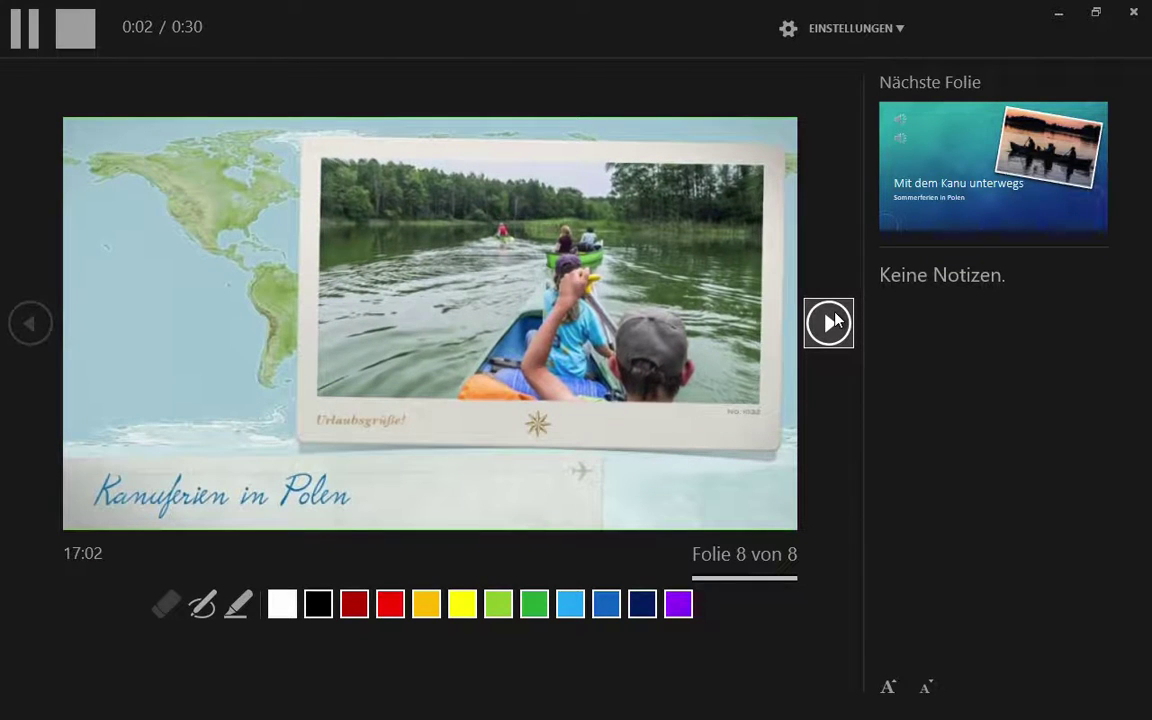
{"action": "left_click", "coordinate": [833, 321]}
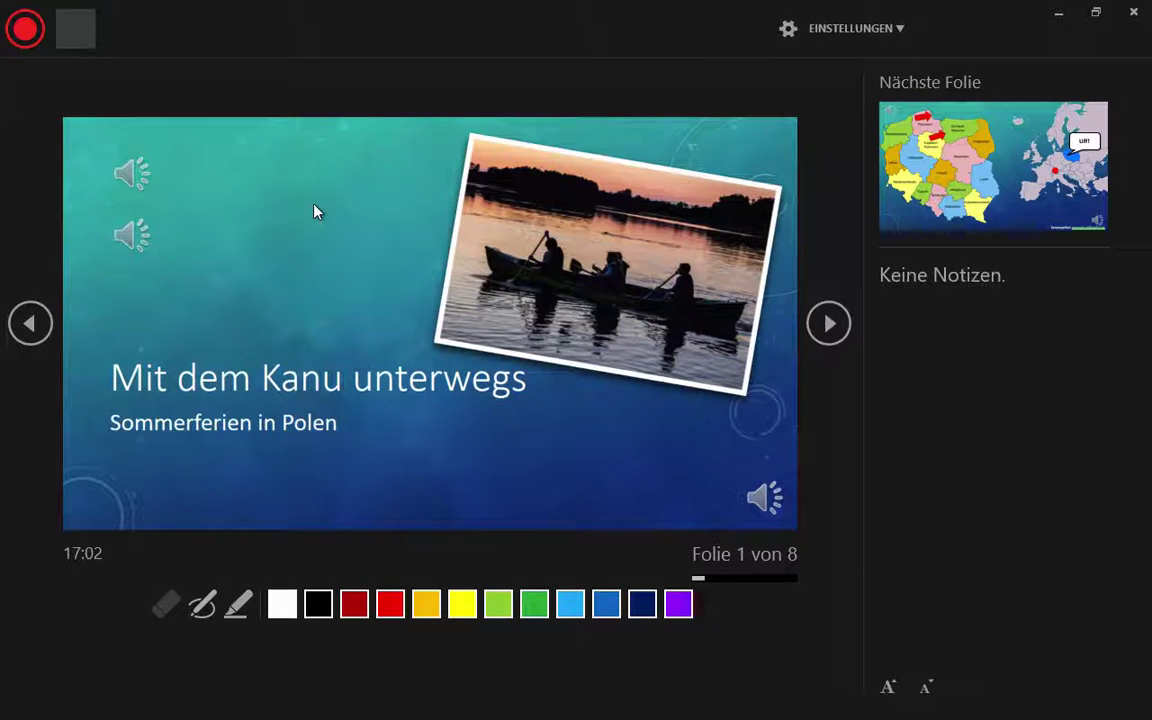
Step: Step the recorder forward to slide 4, the fishing silhouette, and close the recording window
{"action": "left_click", "coordinate": [830, 323]}
{"action": "left_click", "coordinate": [833, 325]}
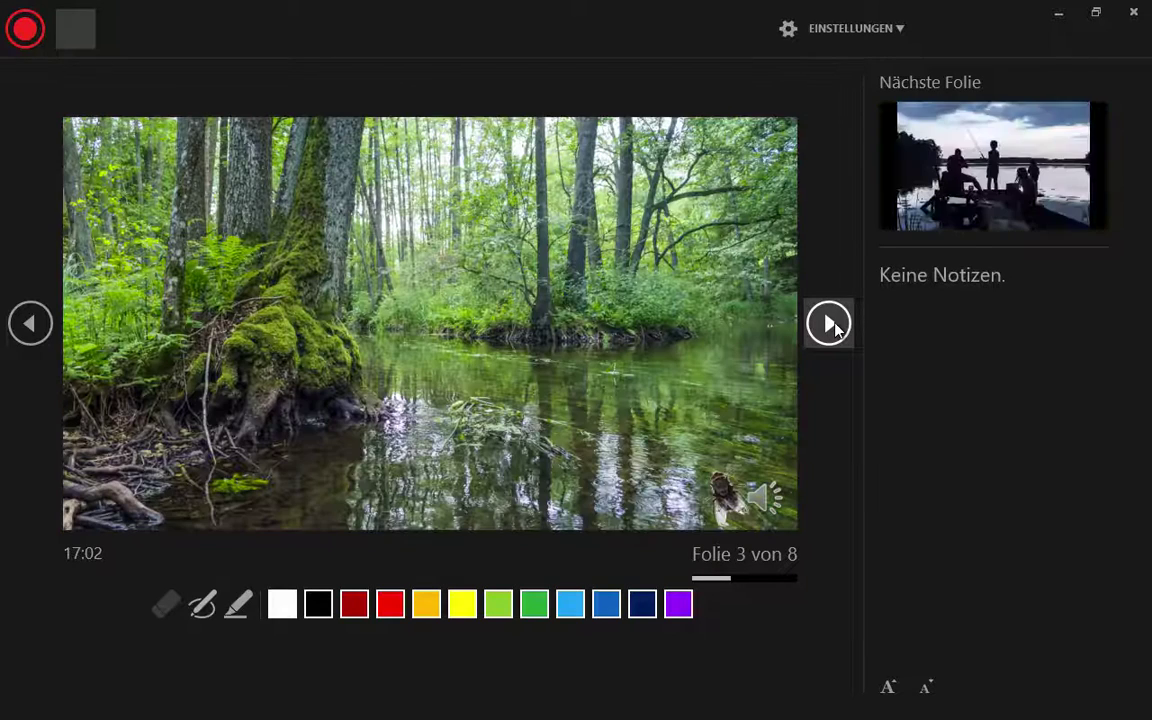
{"action": "left_click", "coordinate": [832, 323]}
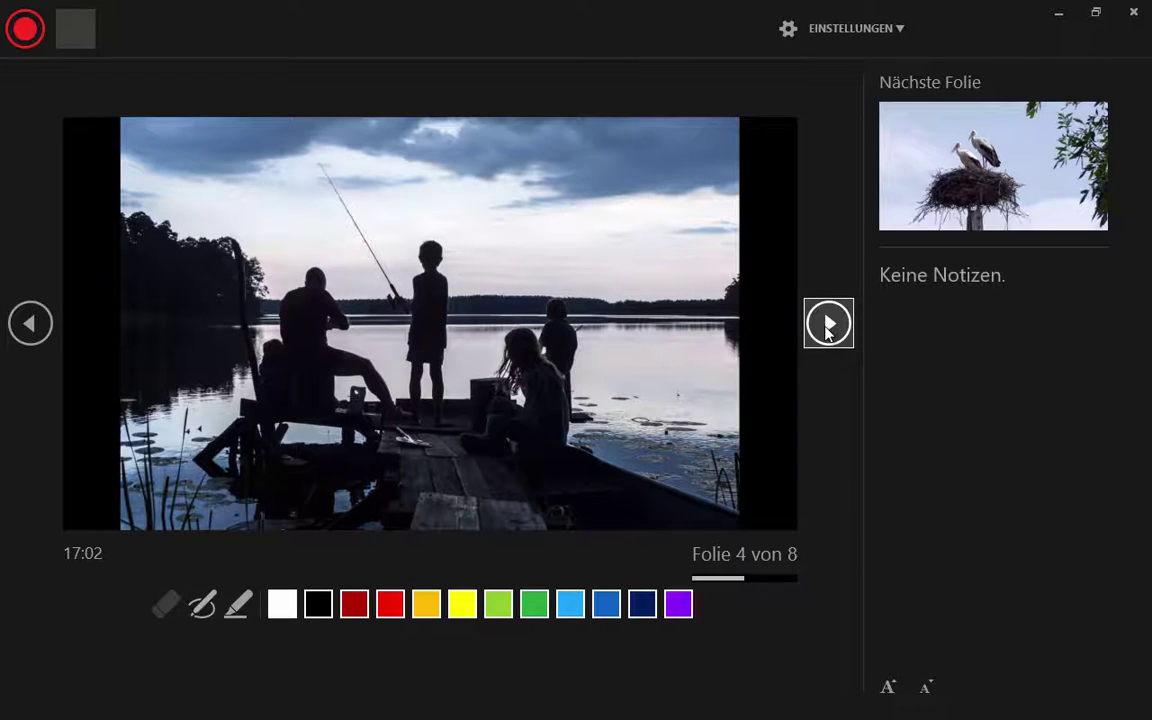
{"action": "left_click", "coordinate": [1133, 14]}
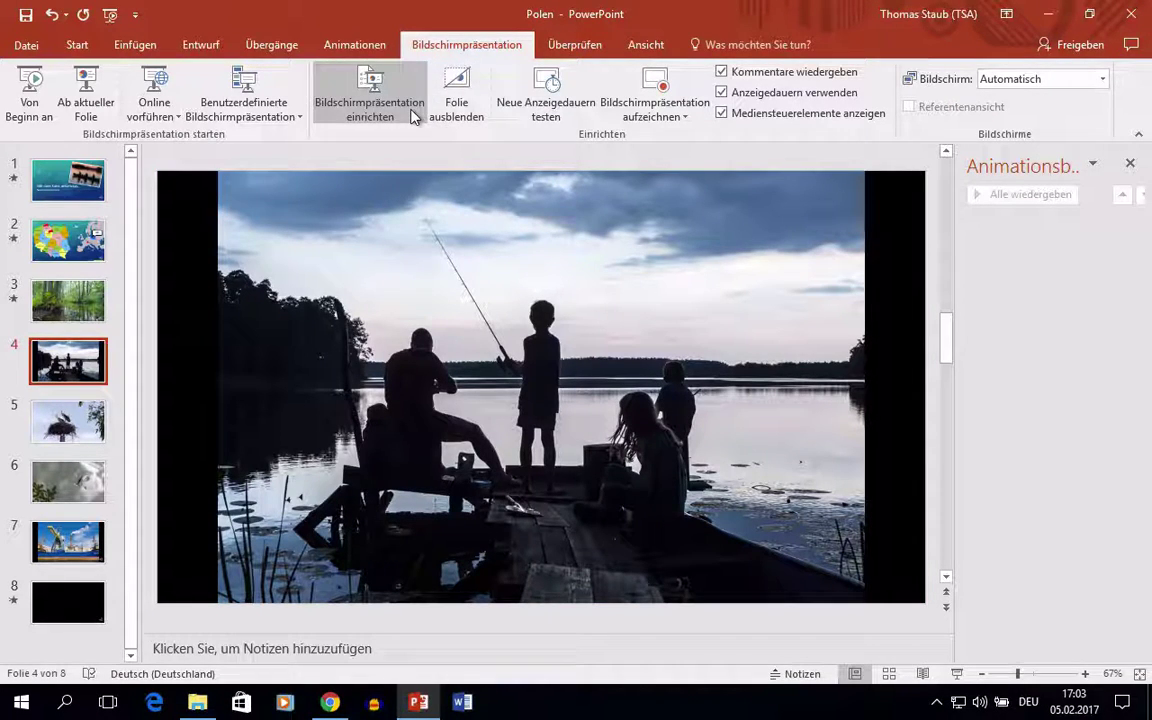
Step: In Foliensortierung view, clear slide 4's 00:07 timing with Anzeigedauer für aktuelle Folie löschen
{"action": "left_click", "coordinate": [885, 677]}
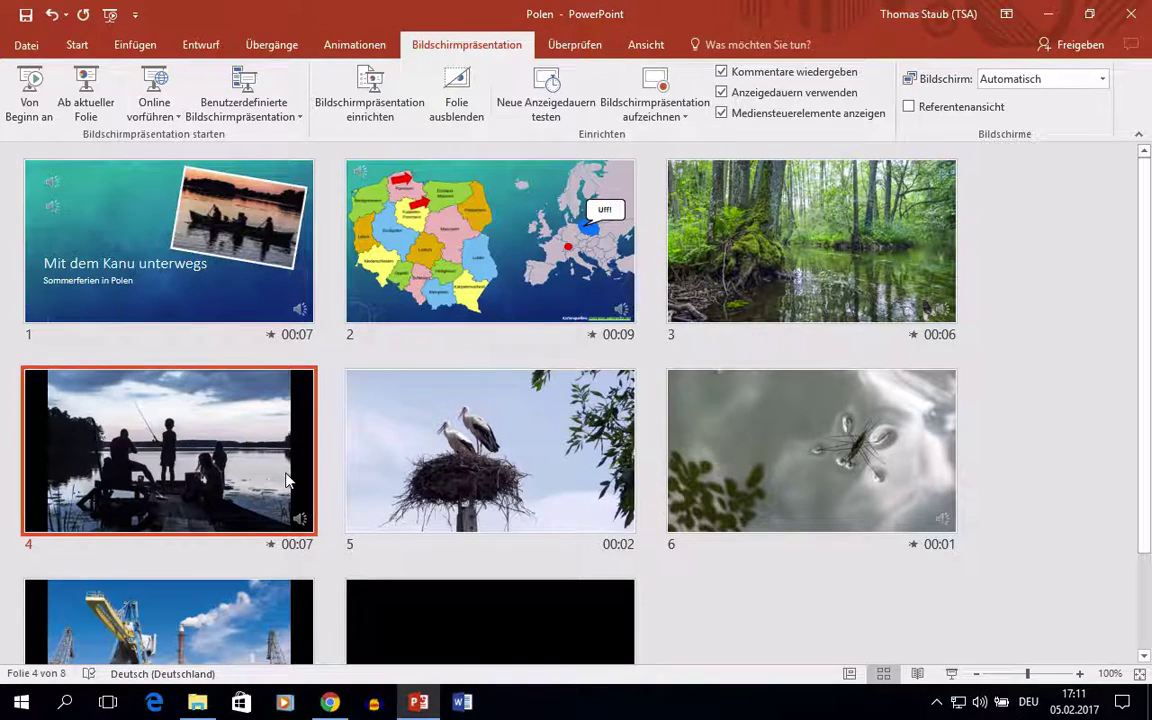
{"action": "left_click", "coordinate": [692, 117]}
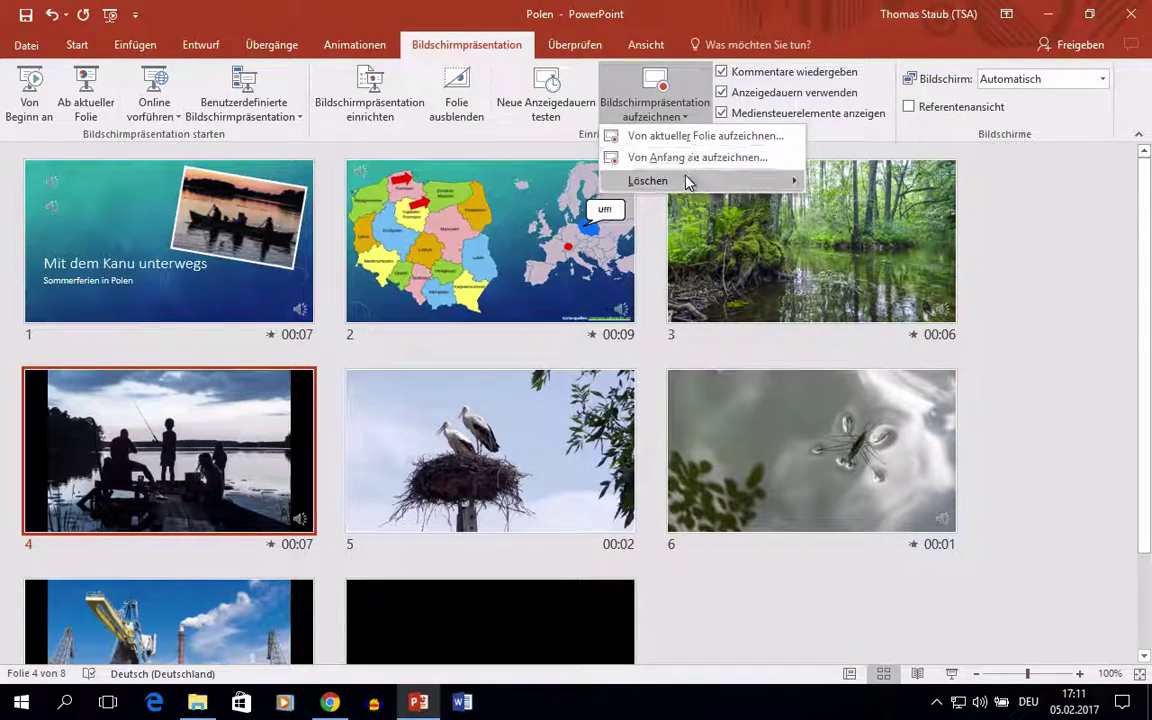
{"action": "mouse_move", "coordinate": [690, 180]}
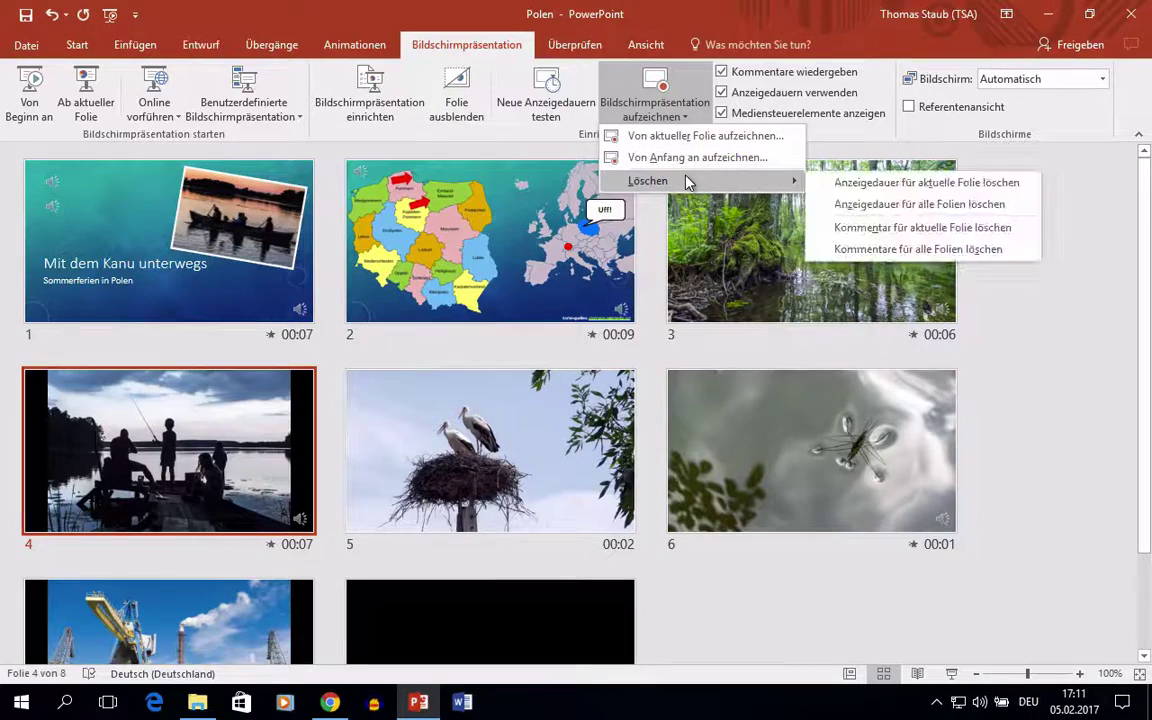
{"action": "left_click", "coordinate": [855, 183]}
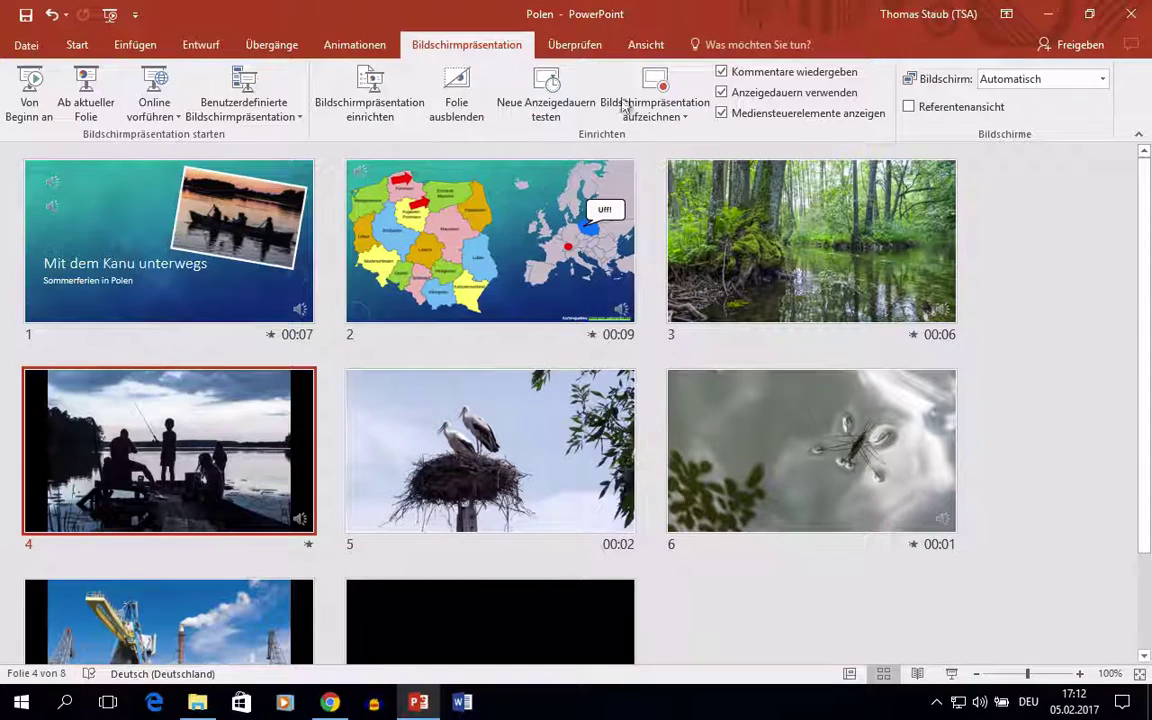
{"action": "left_click", "coordinate": [650, 115]}
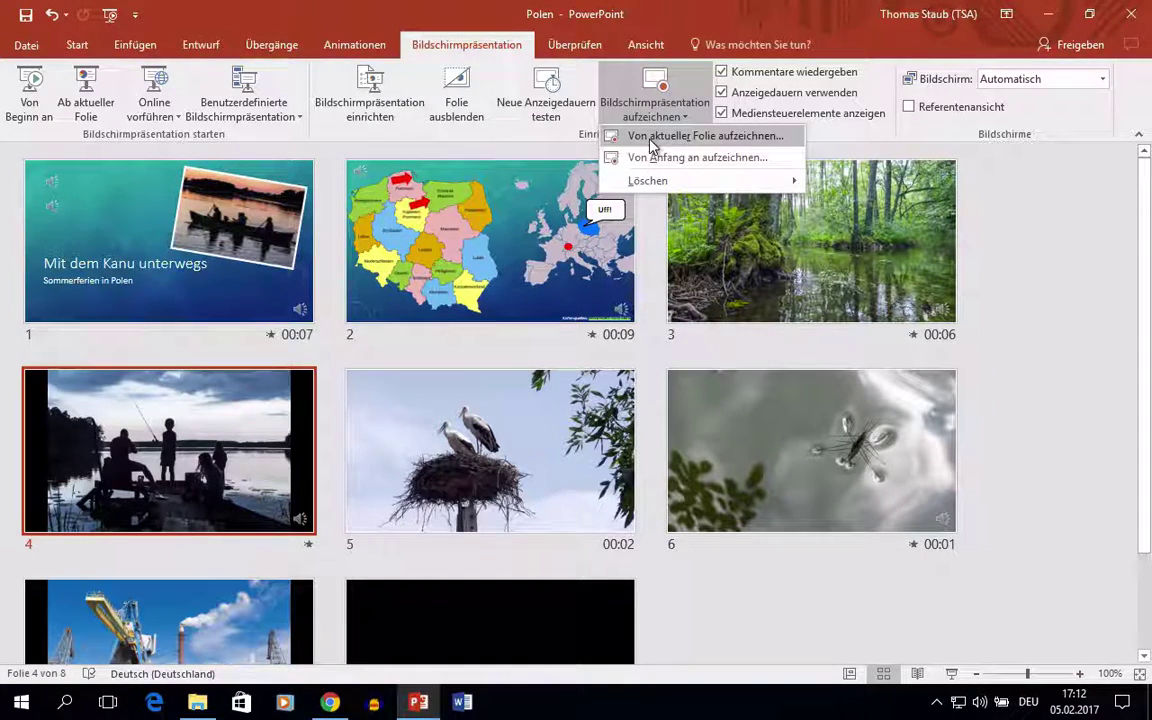
Step: Record a new 00:05 timing for slide 4 only, then check it in slide sorter view
{"action": "left_click", "coordinate": [652, 146]}
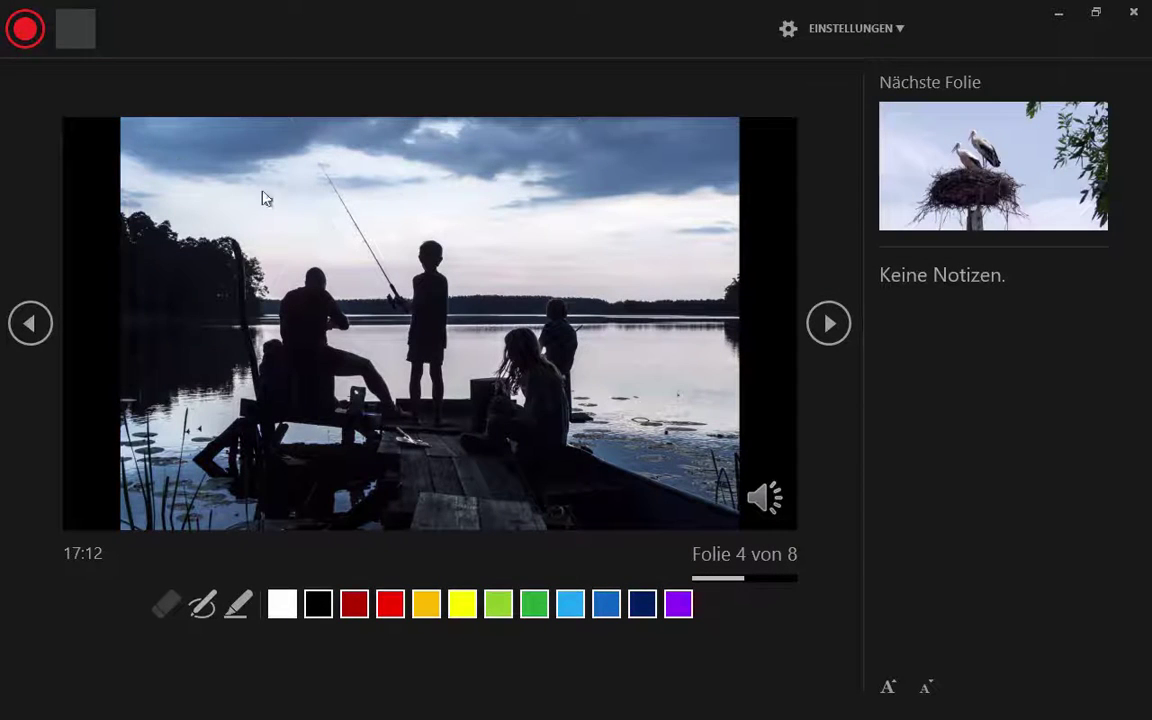
{"action": "left_click", "coordinate": [19, 34]}
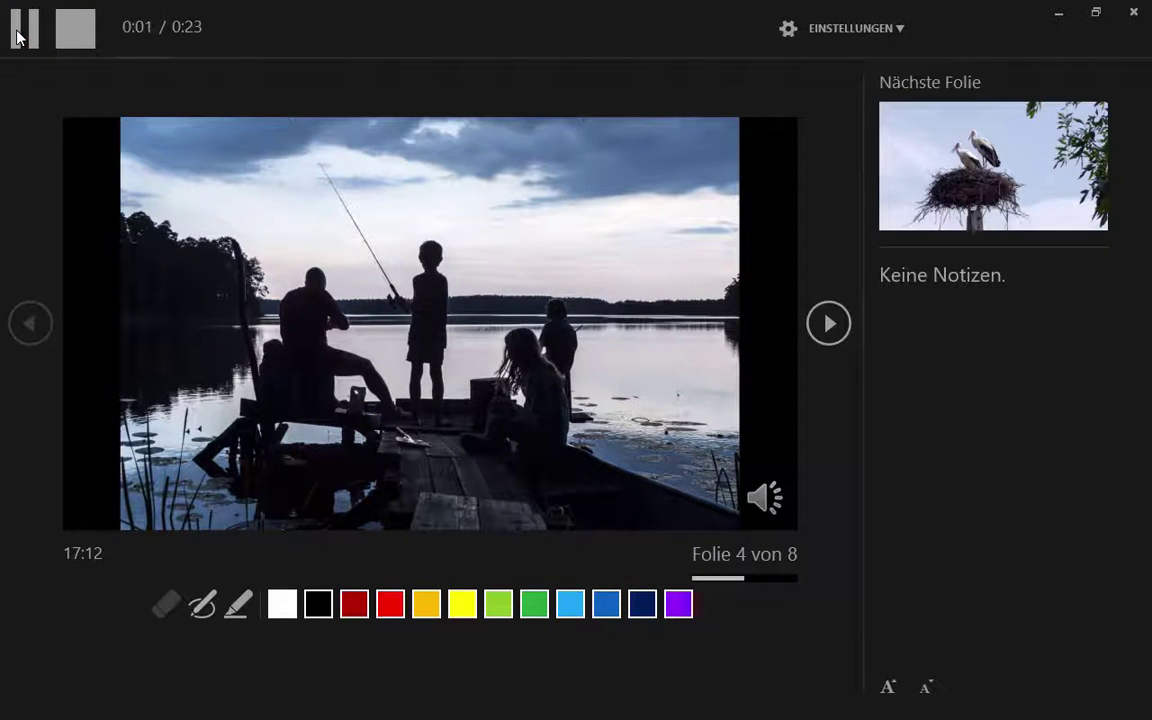
{"action": "left_click", "coordinate": [75, 38]}
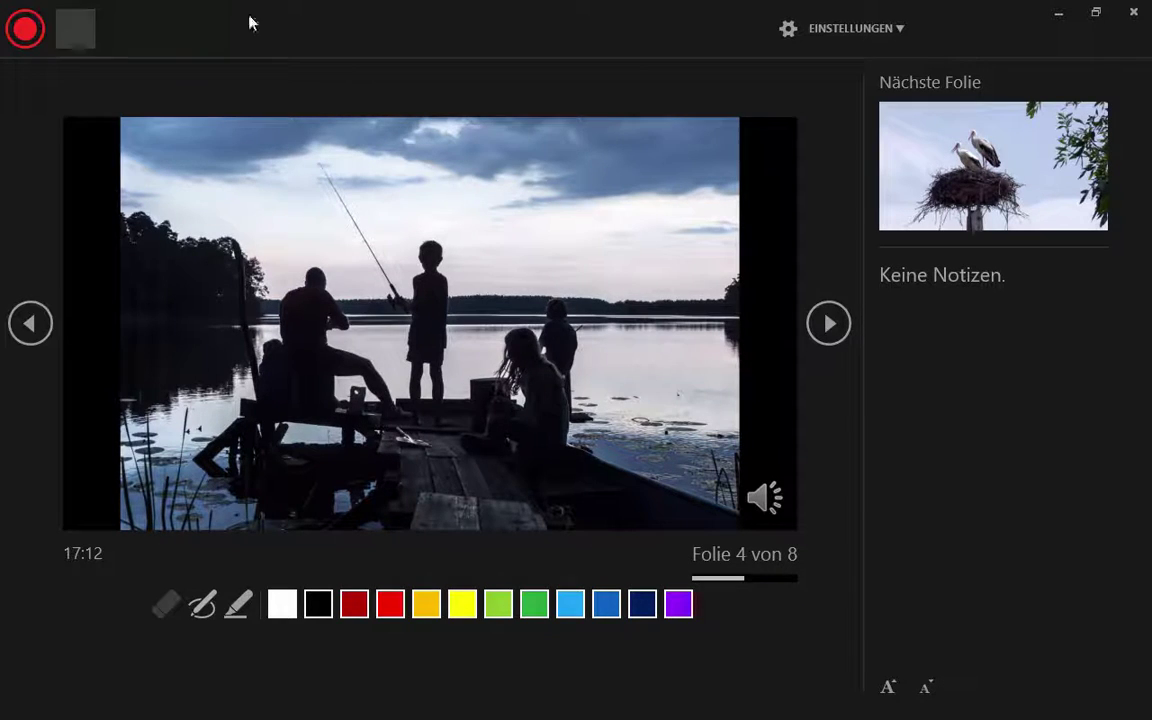
{"action": "left_click", "coordinate": [1133, 12]}
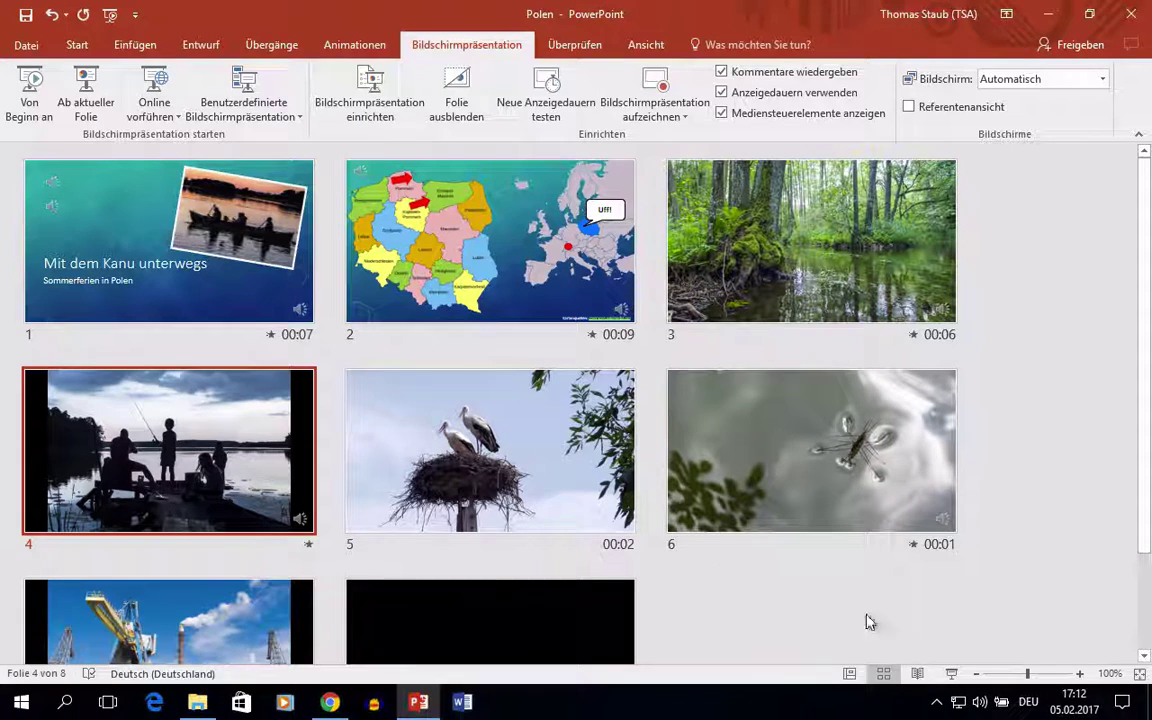
{"action": "left_click", "coordinate": [849, 674]}
{"action": "left_click", "coordinate": [883, 675]}
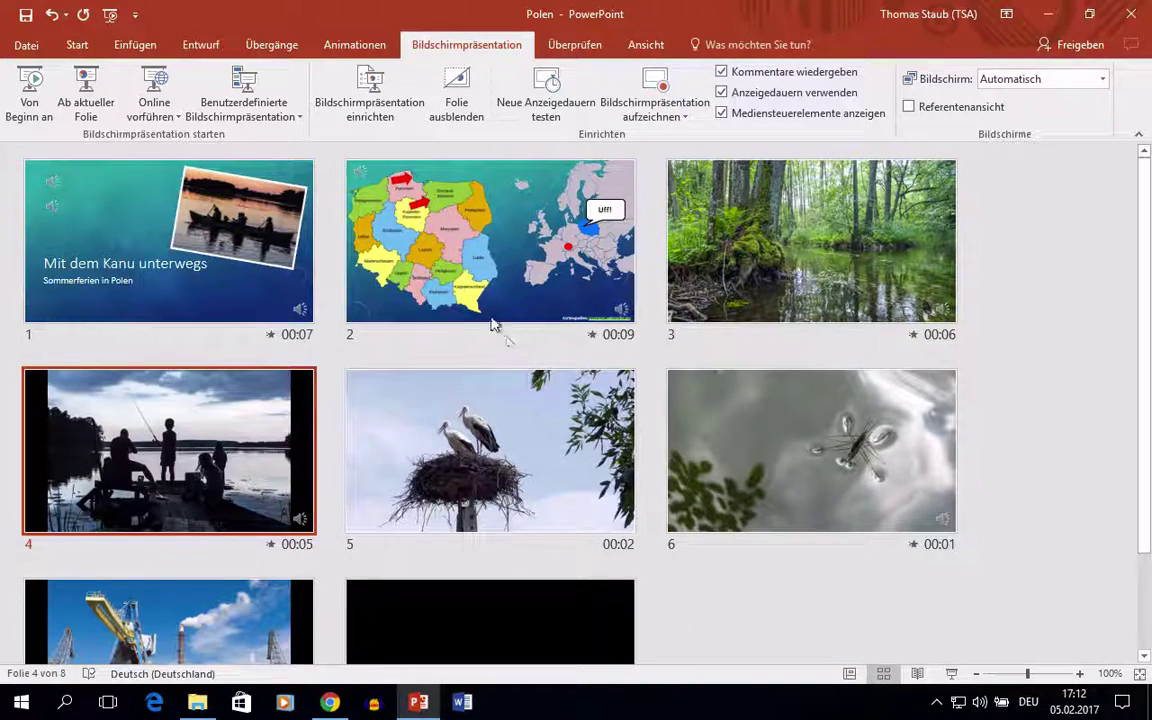
Step: Set up the show as 'Ansicht an einem Kiosk (volle Bildschirmgröße)' and return to the first slide
{"action": "left_click", "coordinate": [383, 115]}
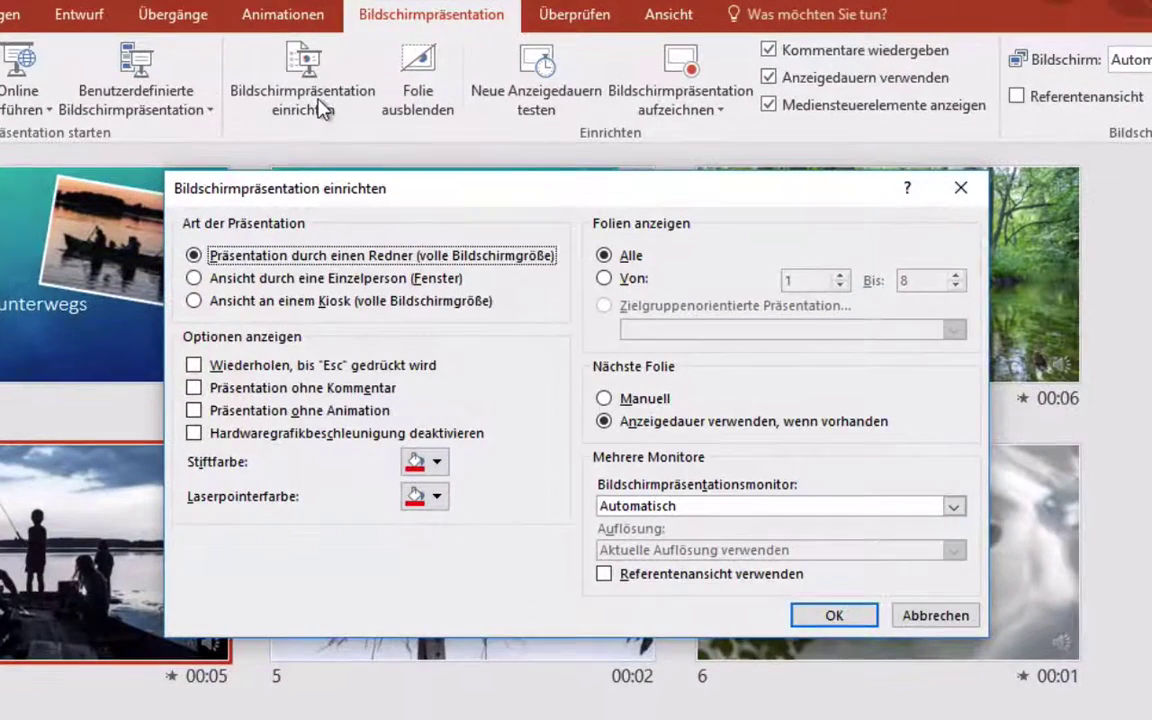
{"action": "left_click", "coordinate": [193, 302]}
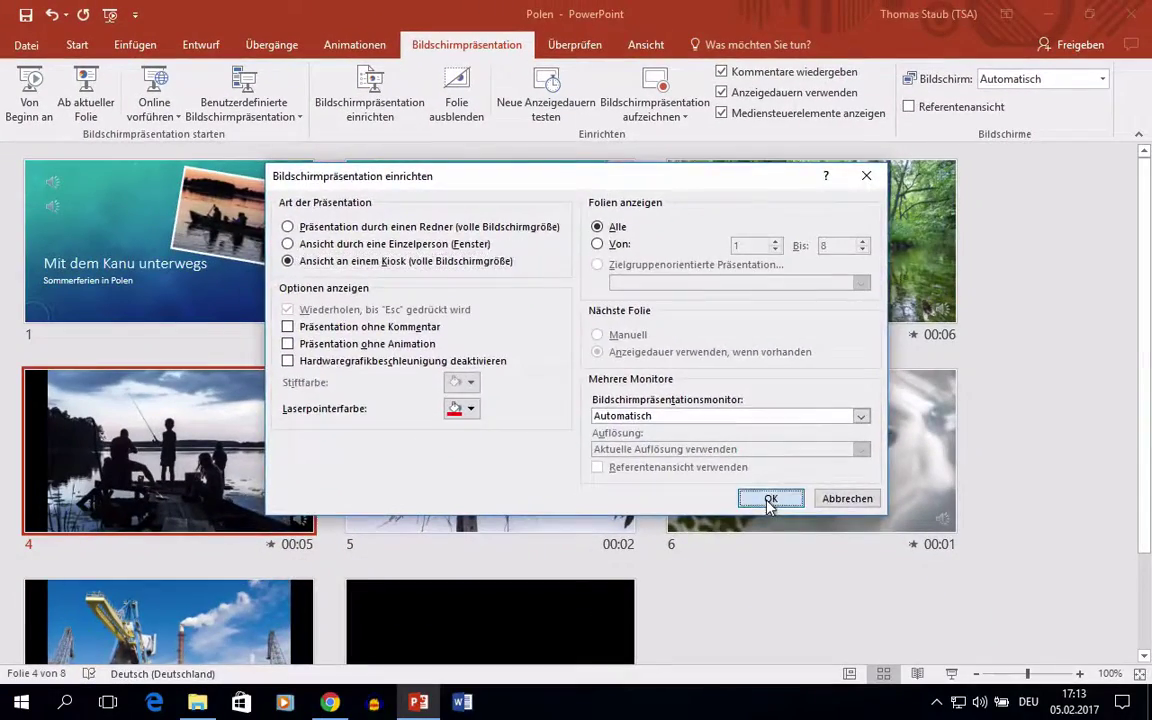
{"action": "left_click", "coordinate": [833, 617]}
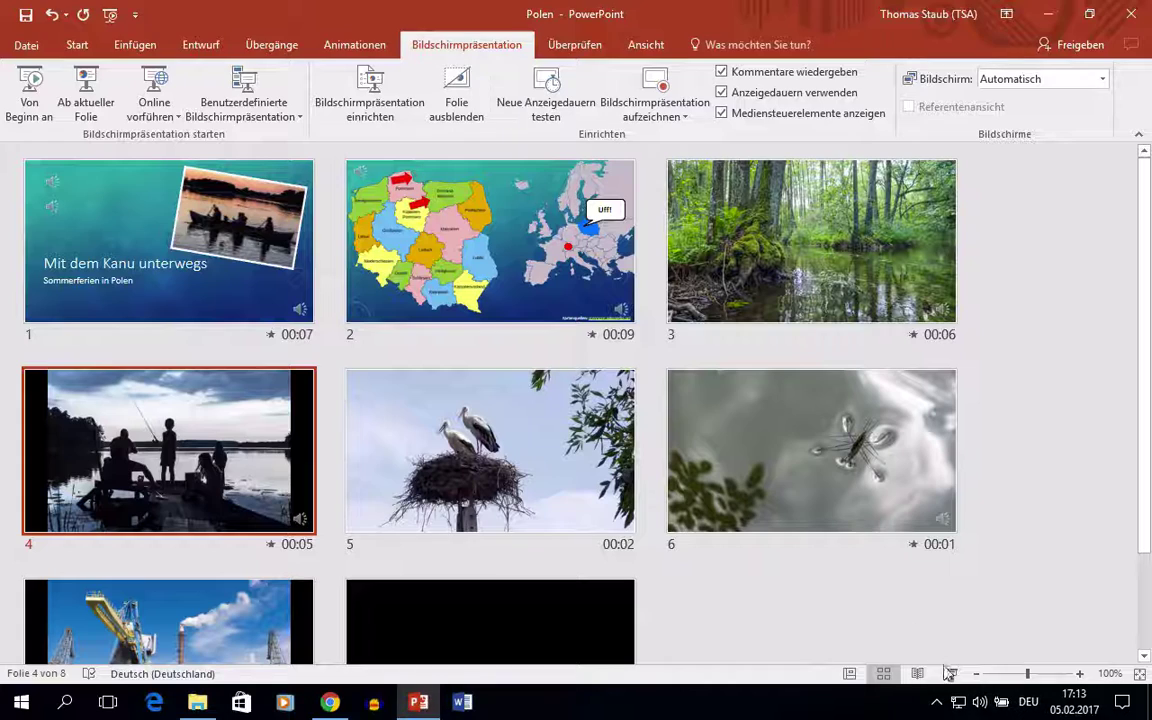
{"action": "key", "text": "Home"}
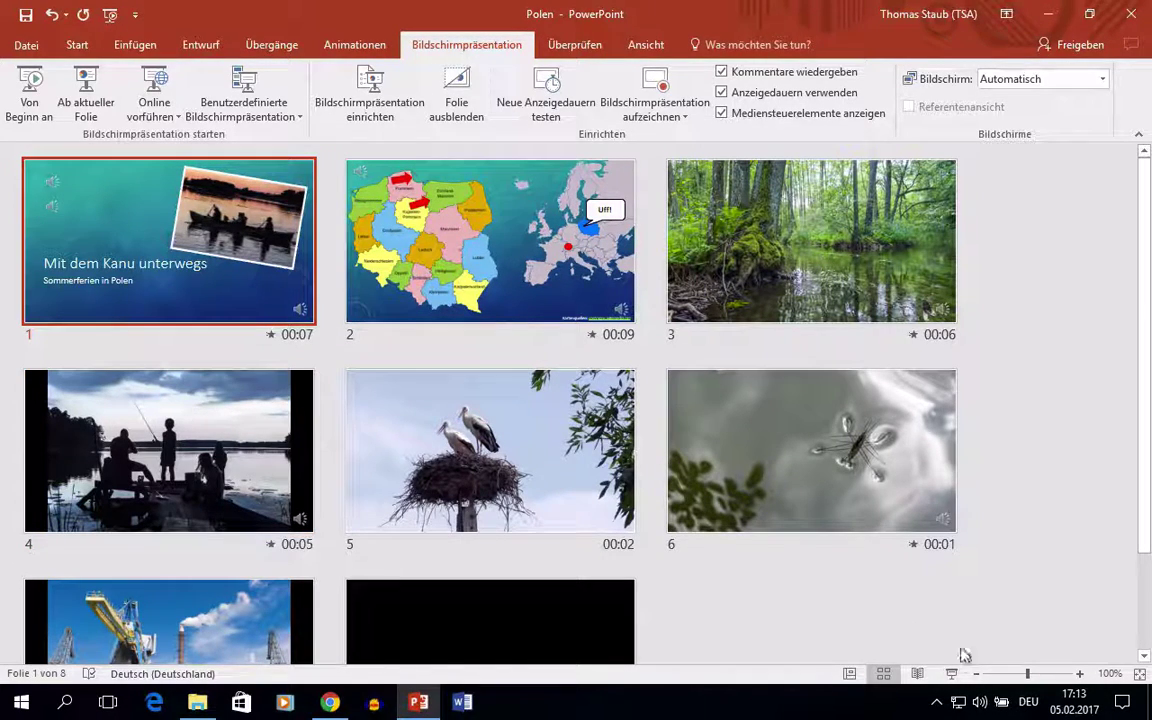
{"action": "left_click", "coordinate": [951, 674]}
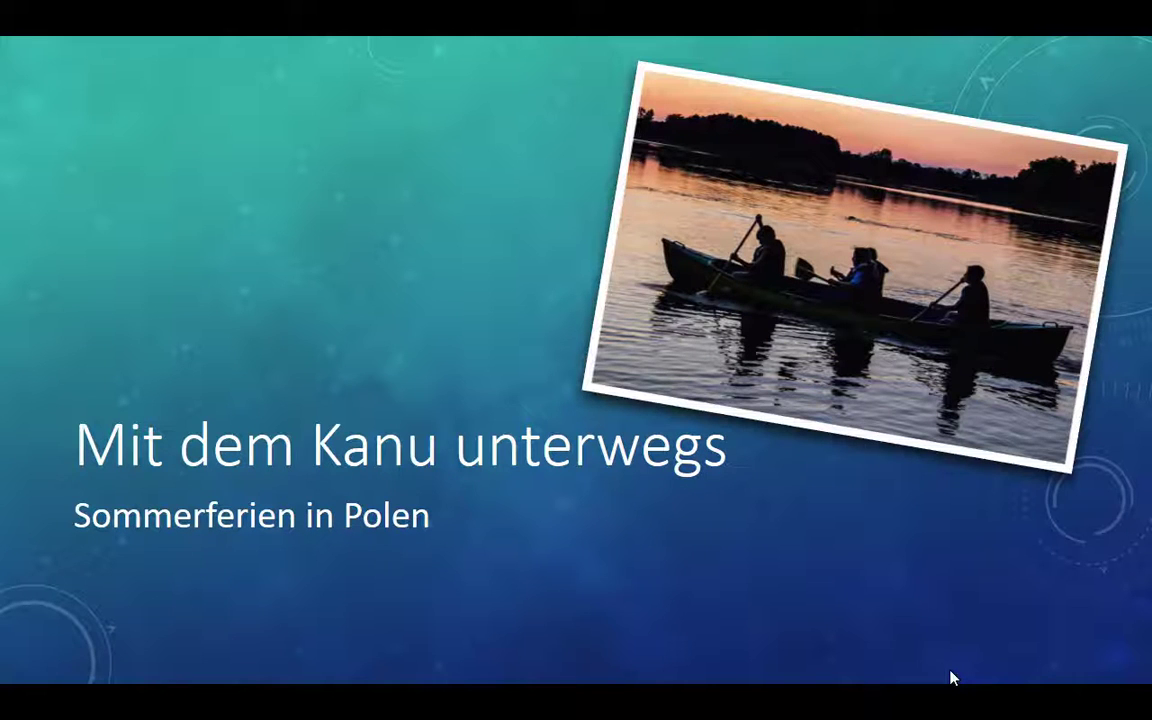
{"action": "left_click", "coordinate": [951, 678]}
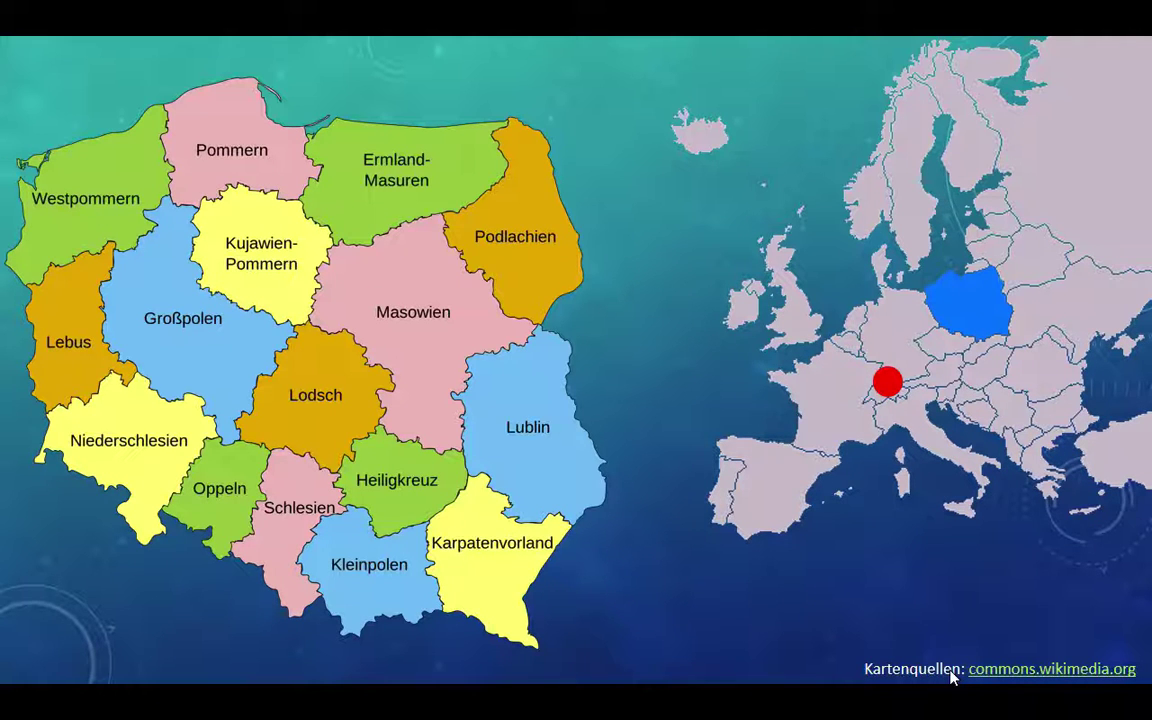
{"action": "left_click", "coordinate": [951, 678]}
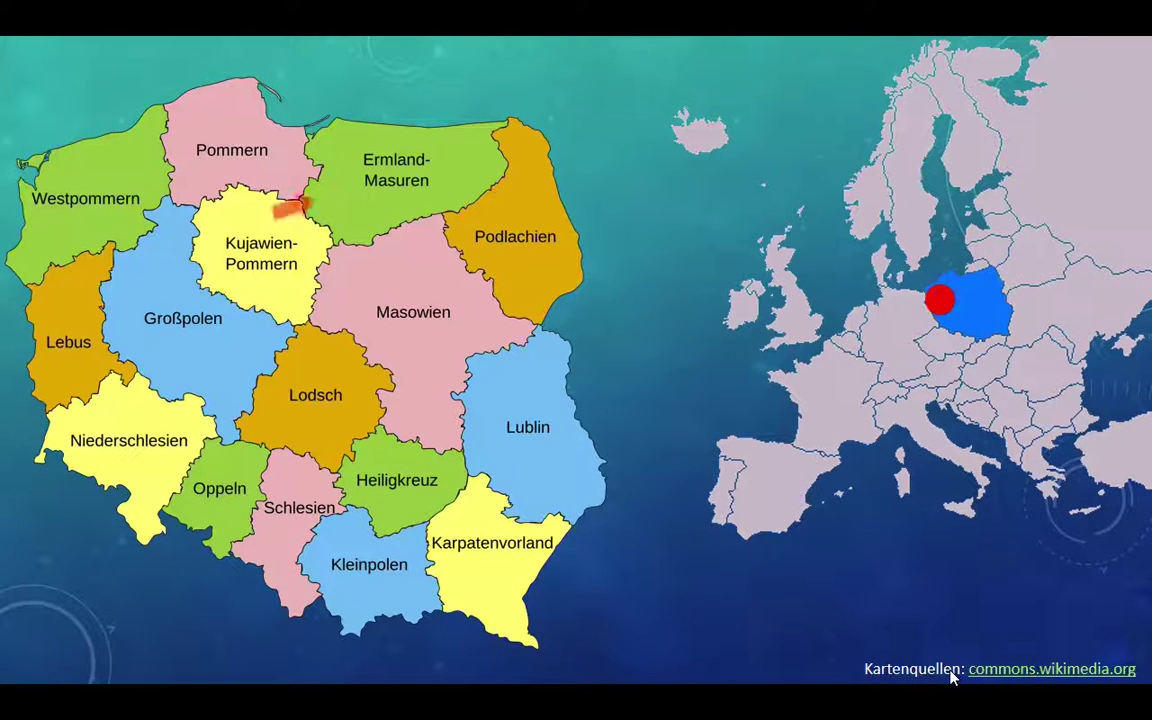
{"action": "key", "text": "Escape"}
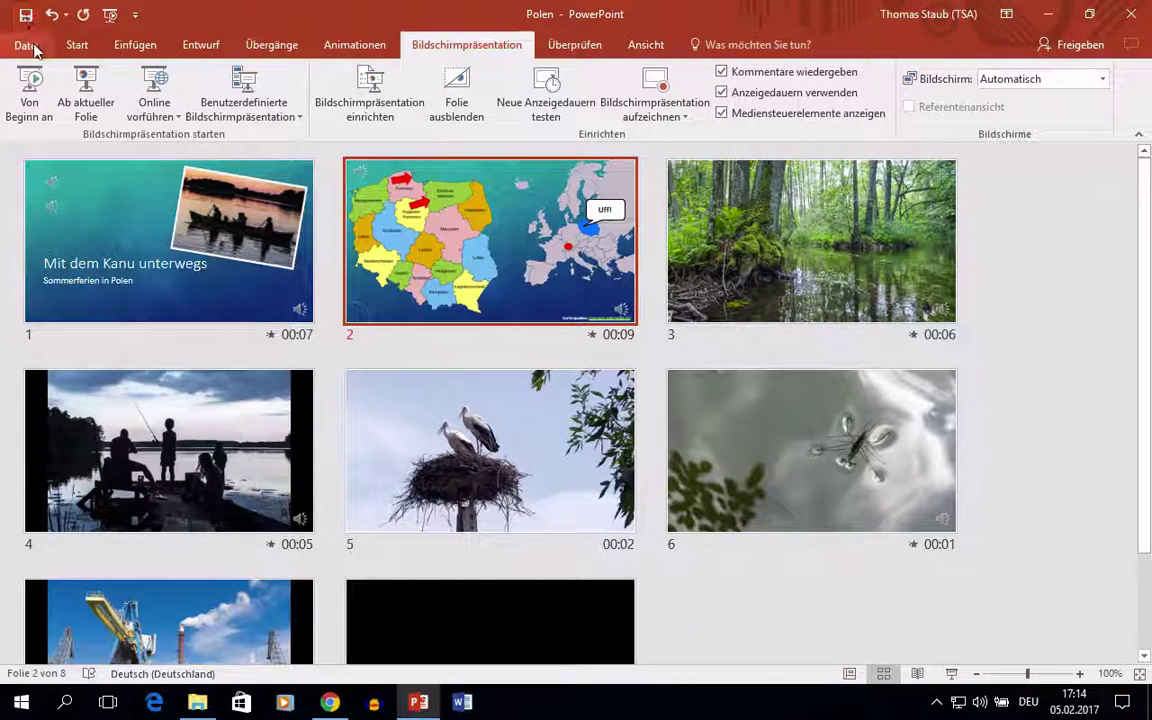
Step: Save a copy as PowerPoint-Bildschirmpräsentation (*.ppsx) named Polen-auto in the Polen folder
{"action": "left_click", "coordinate": [26, 45]}
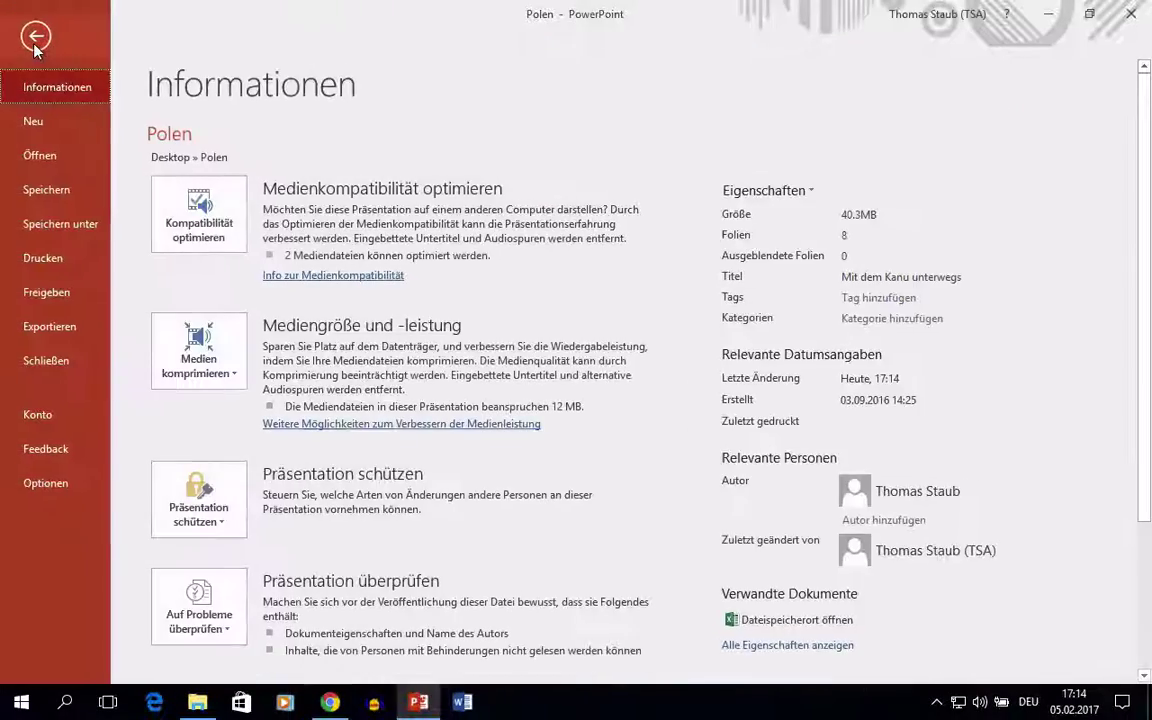
{"action": "left_click", "coordinate": [60, 224]}
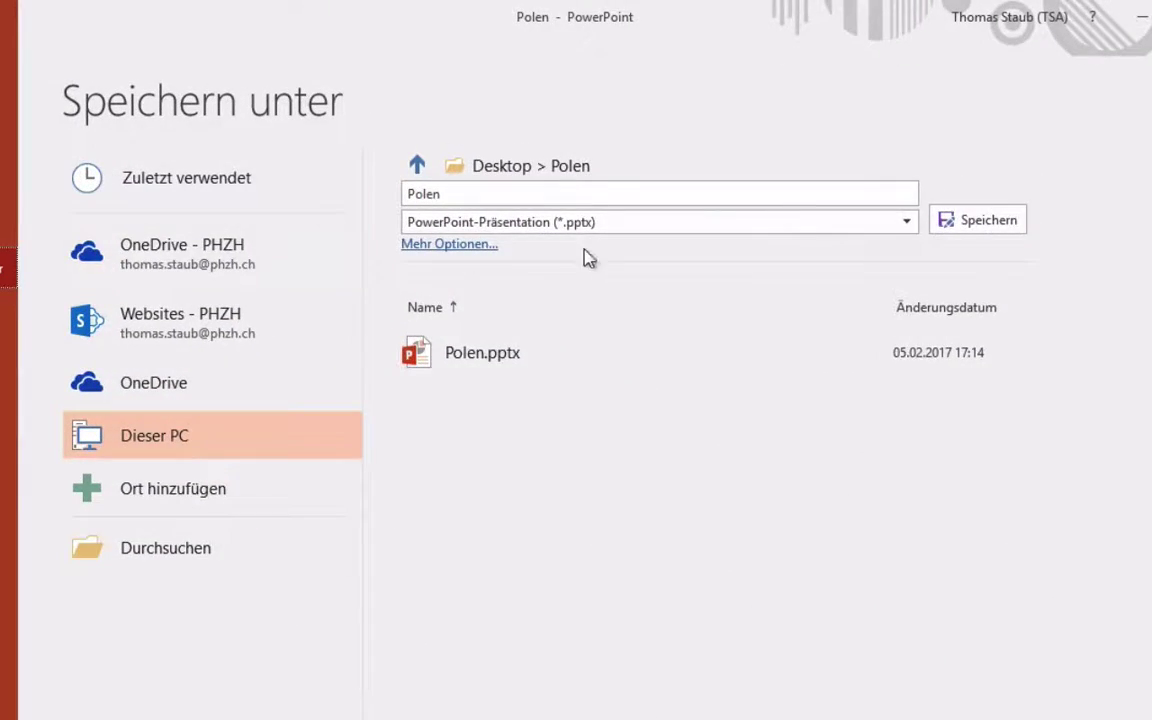
{"action": "left_click", "coordinate": [908, 222]}
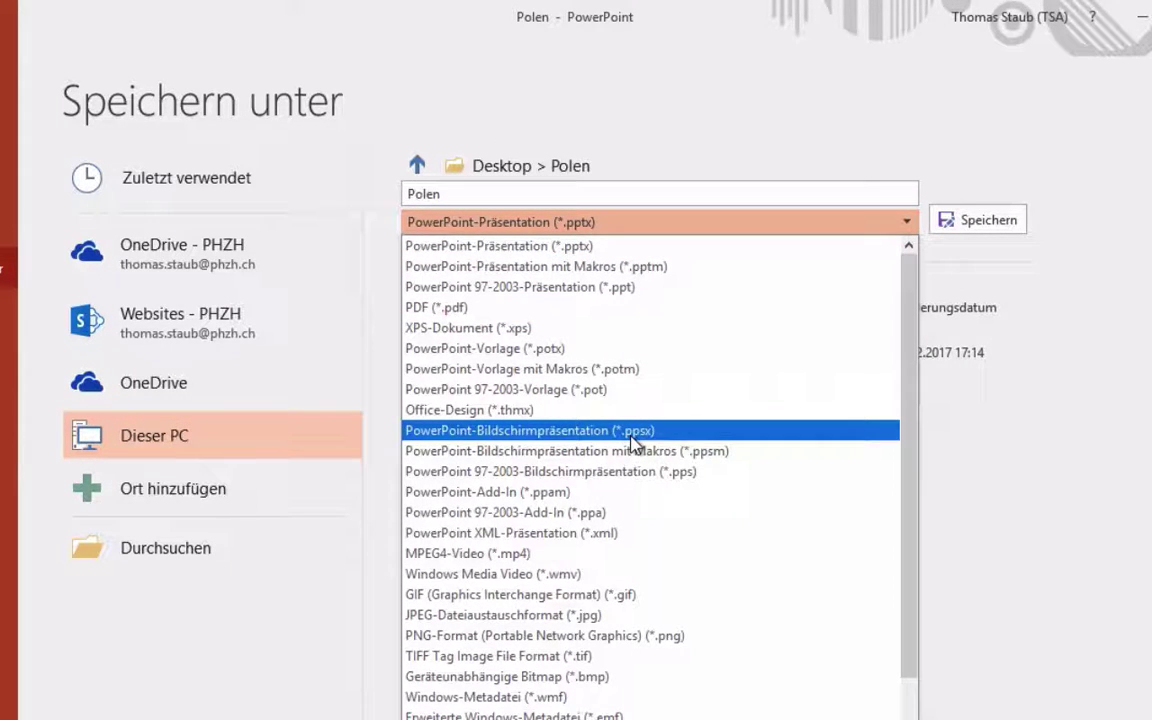
{"action": "left_click", "coordinate": [632, 432]}
{"action": "type", "text": "-auto"}
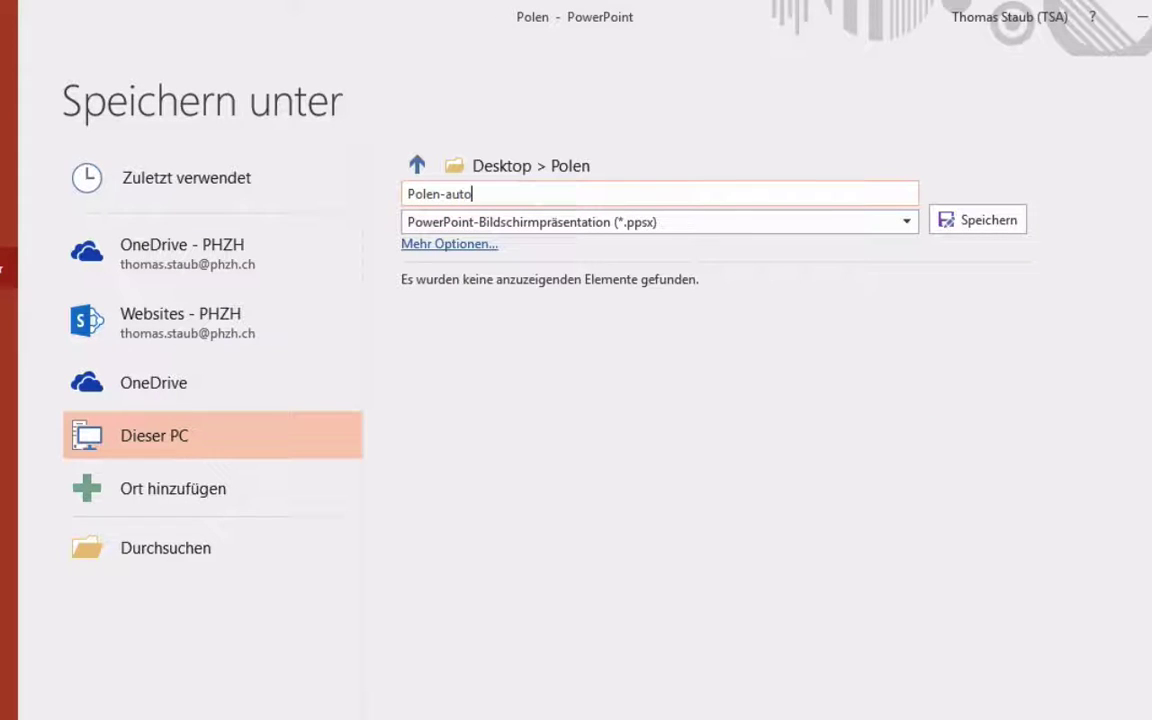
{"action": "left_click", "coordinate": [984, 218]}
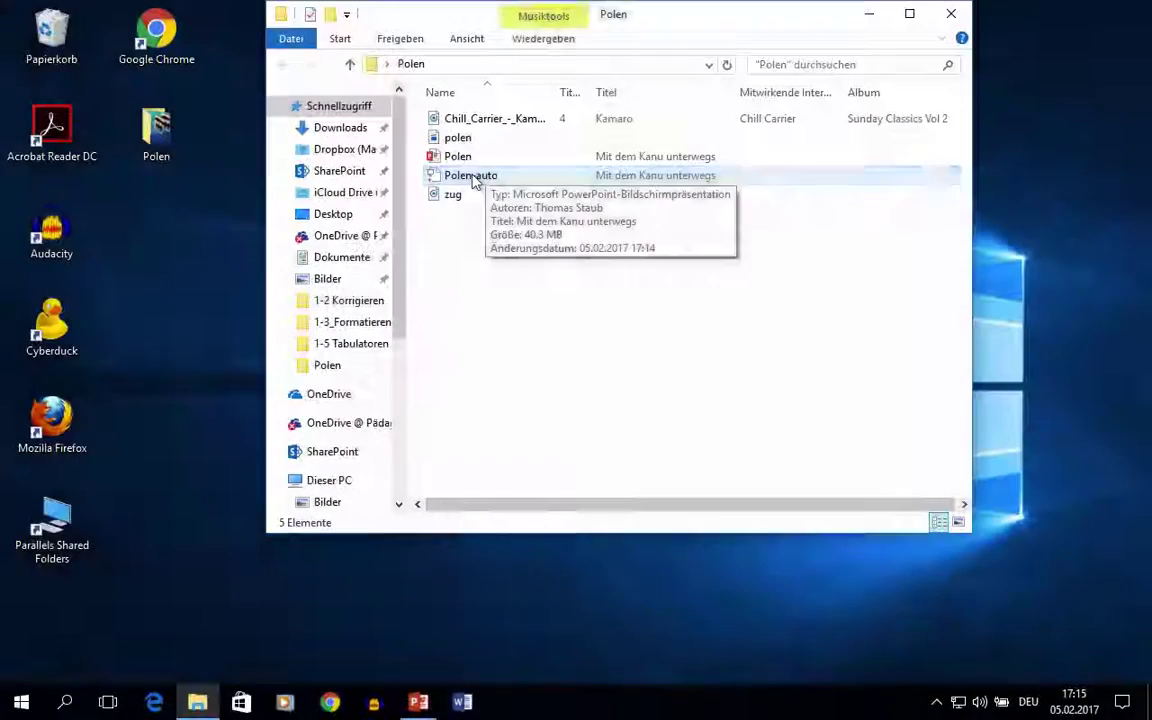
Step: Open Polen-auto from the Polen folder and choose PowerPoint 2016 to play it
{"action": "double_click", "coordinate": [476, 180]}
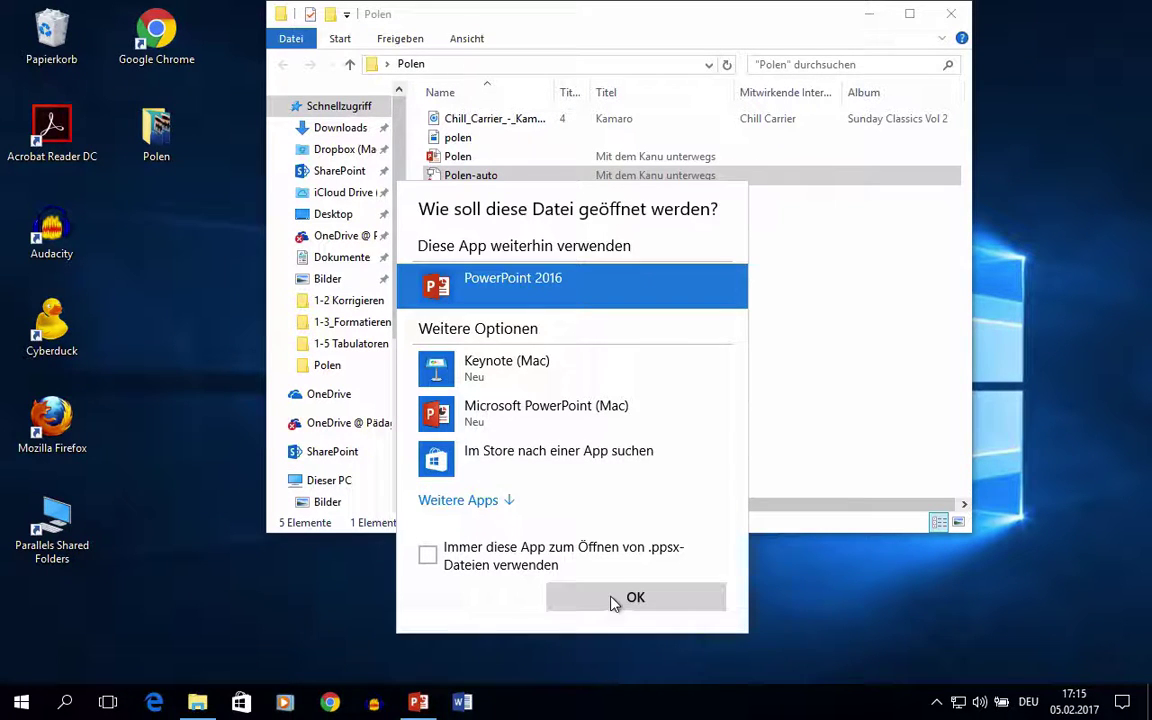
{"action": "left_click", "coordinate": [614, 601]}
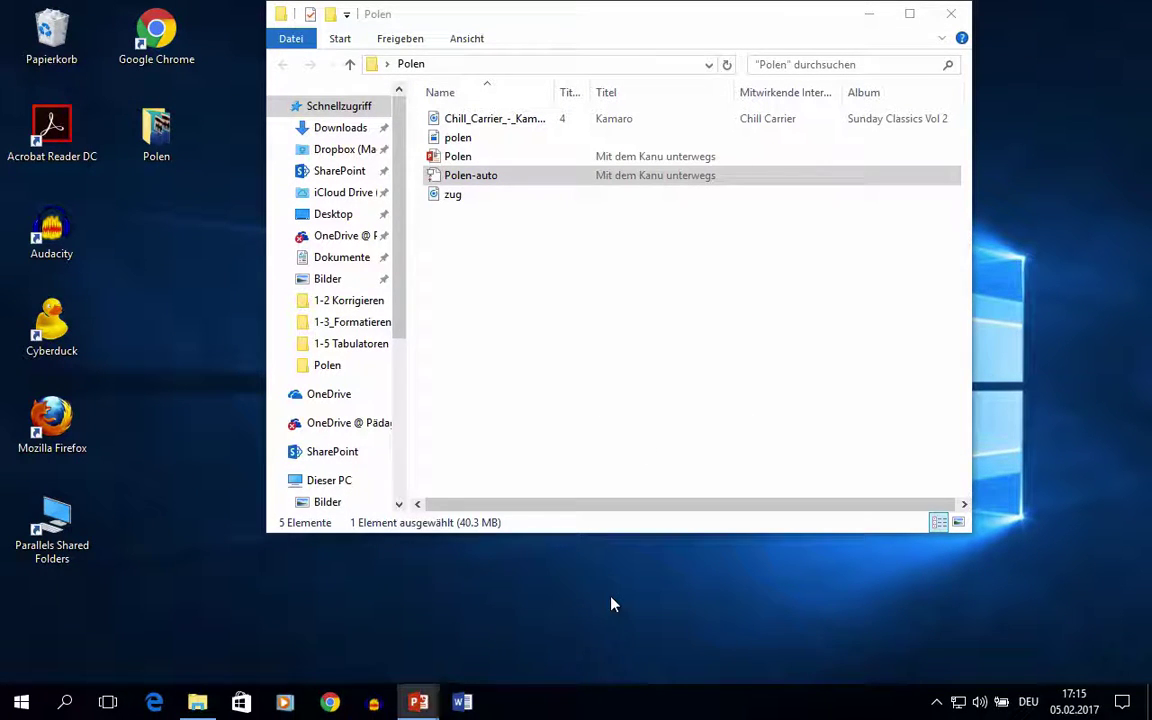